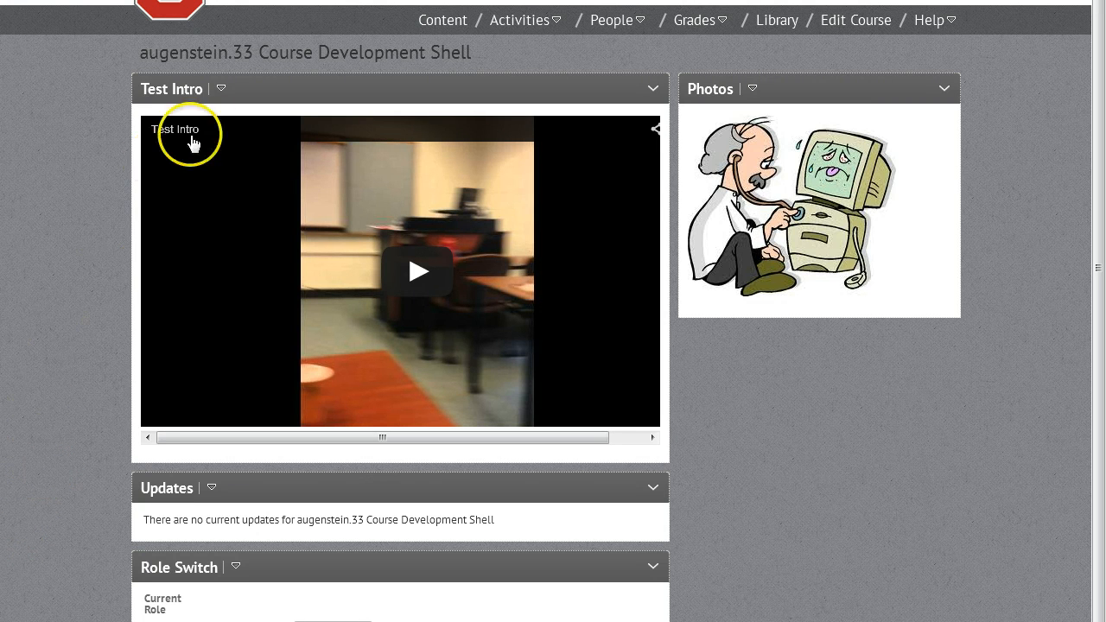
Open the course's Quizzes area and go to its Question Library.
click(544, 33)
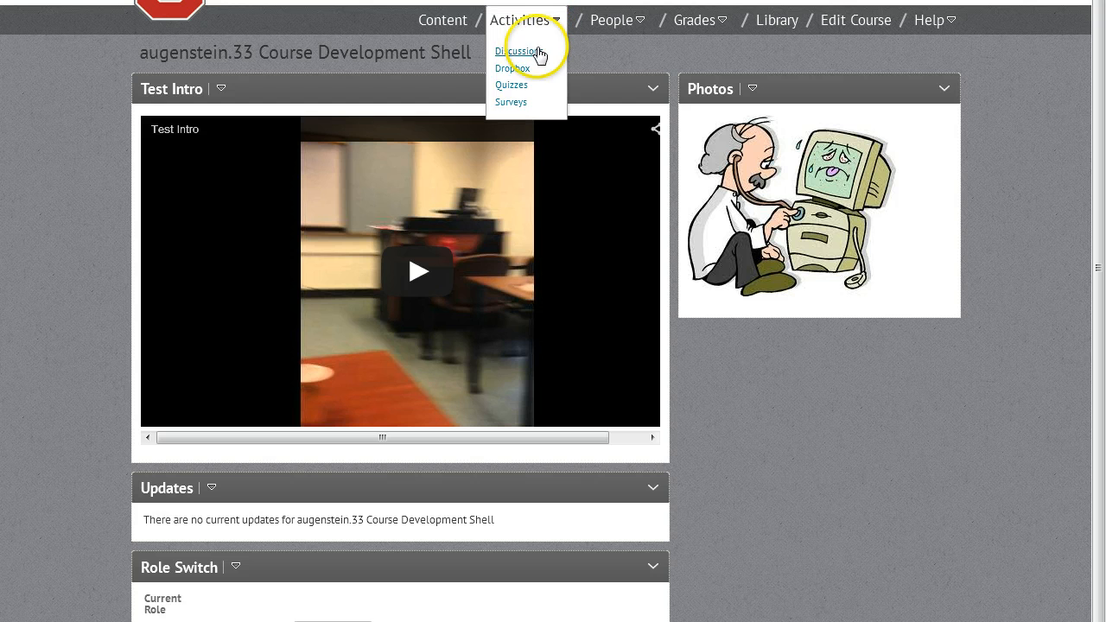
click(522, 86)
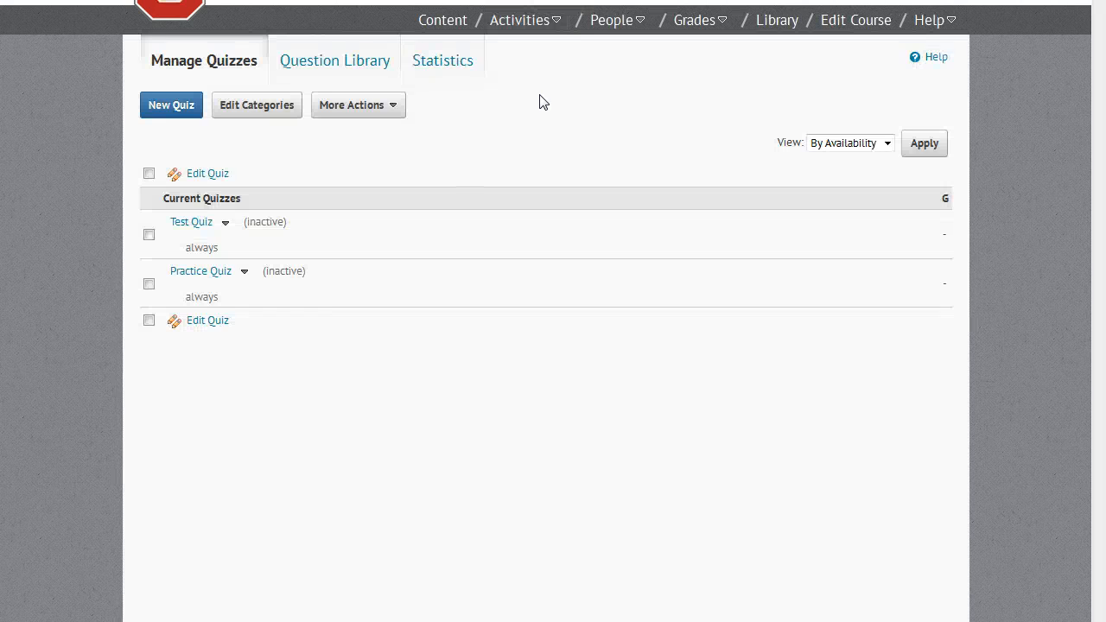
click(527, 104)
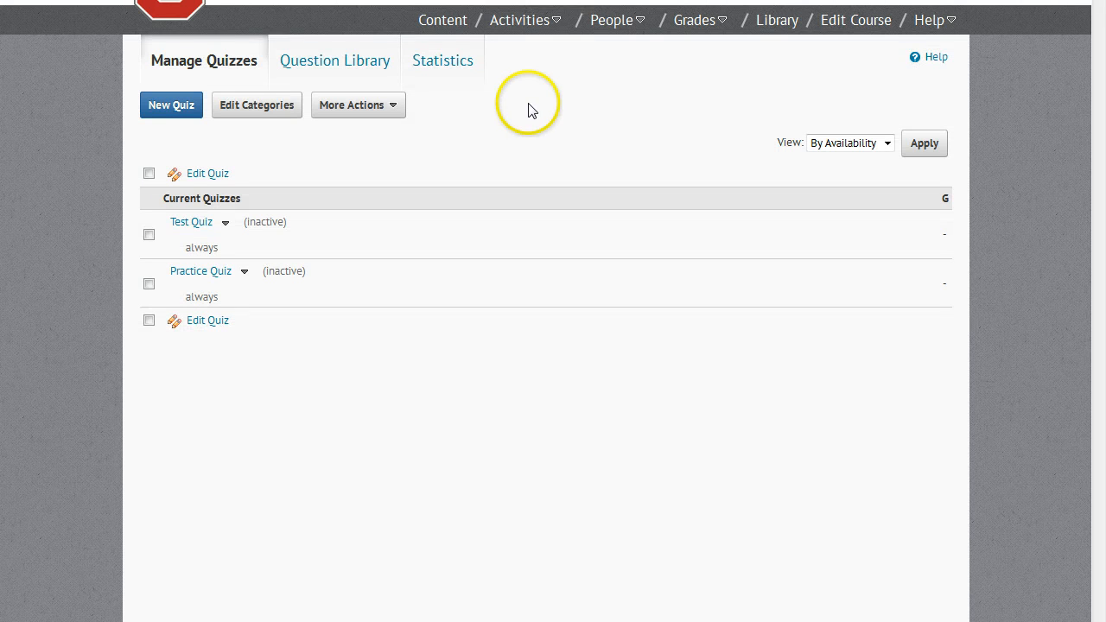
click(333, 77)
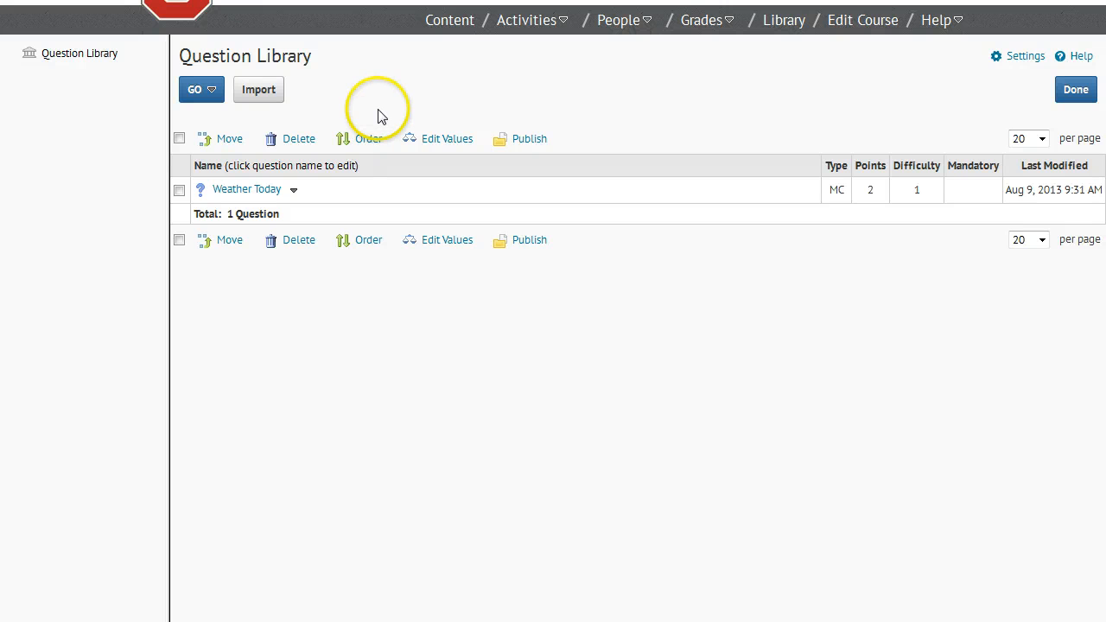
Create a new True or False question titled "OSU Football Coach".
click(211, 95)
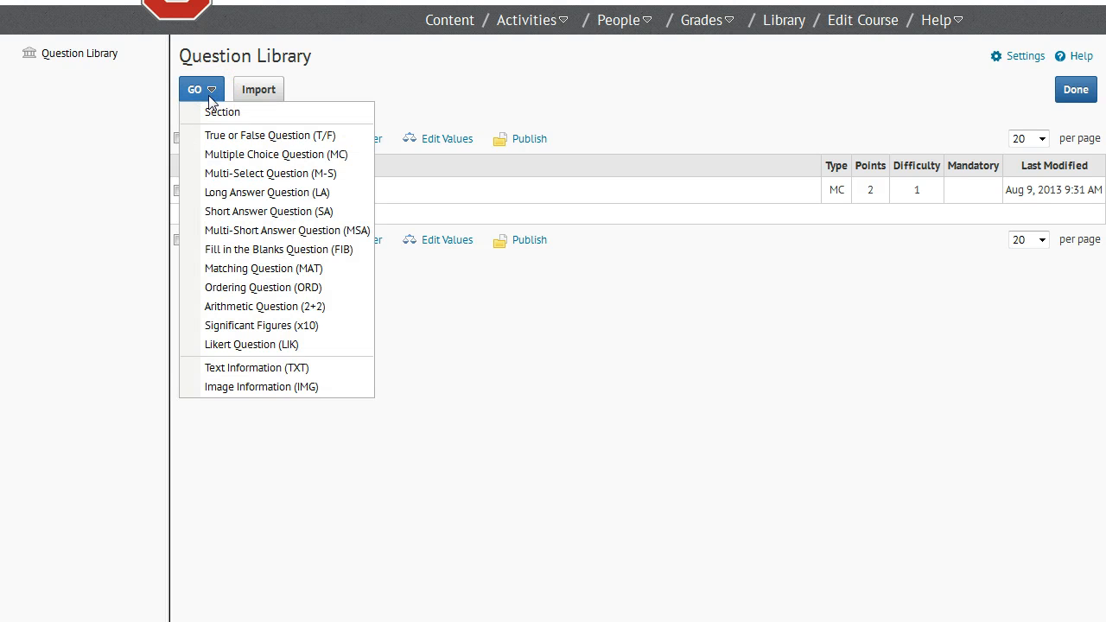
click(313, 140)
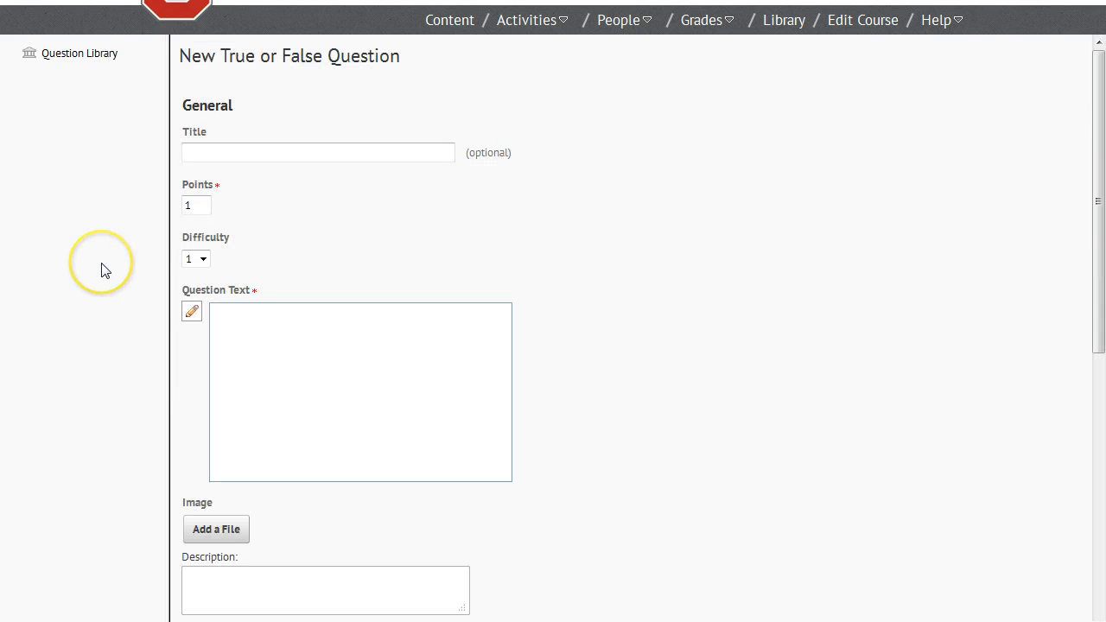
click(207, 151)
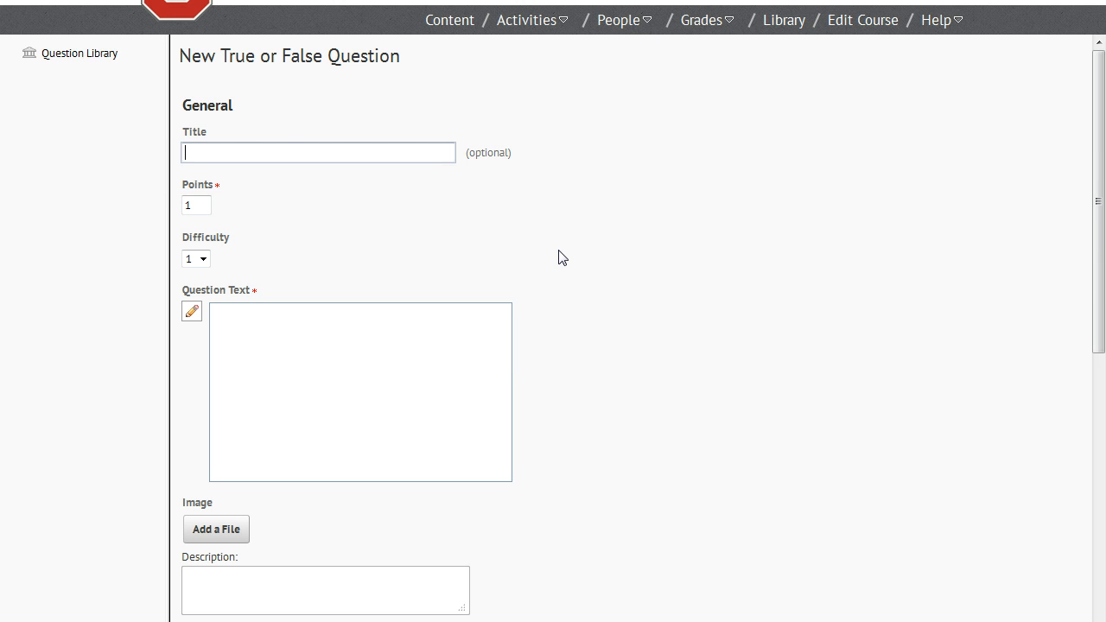
text(OSU Football Coach)
Paste the question text "Urban Meyer is the new OSU football coach.".
click(140, 442)
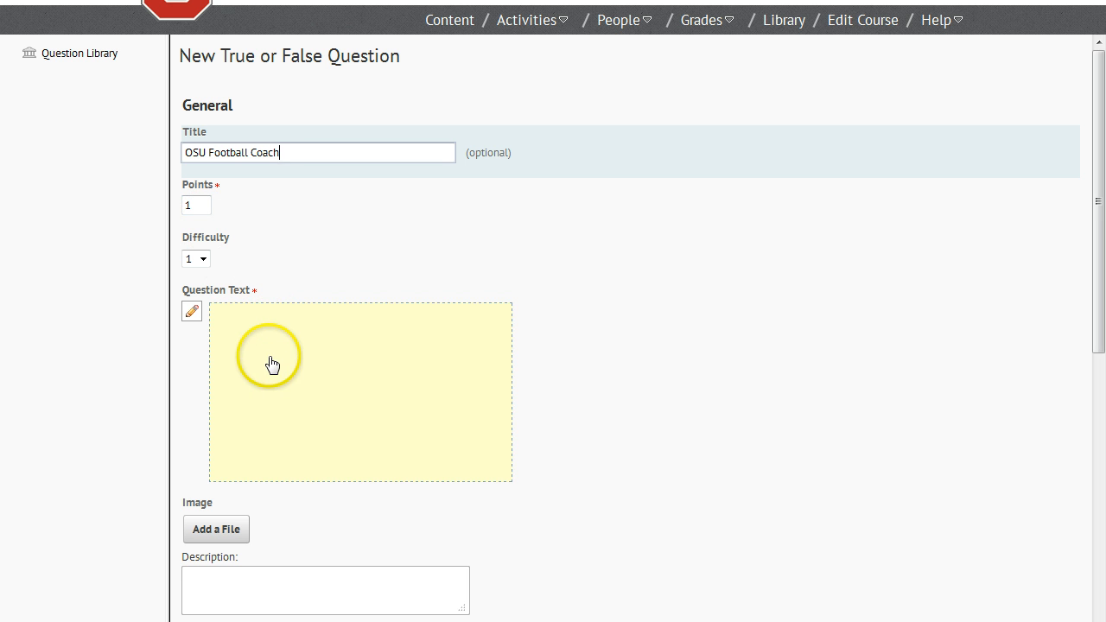
click(203, 261)
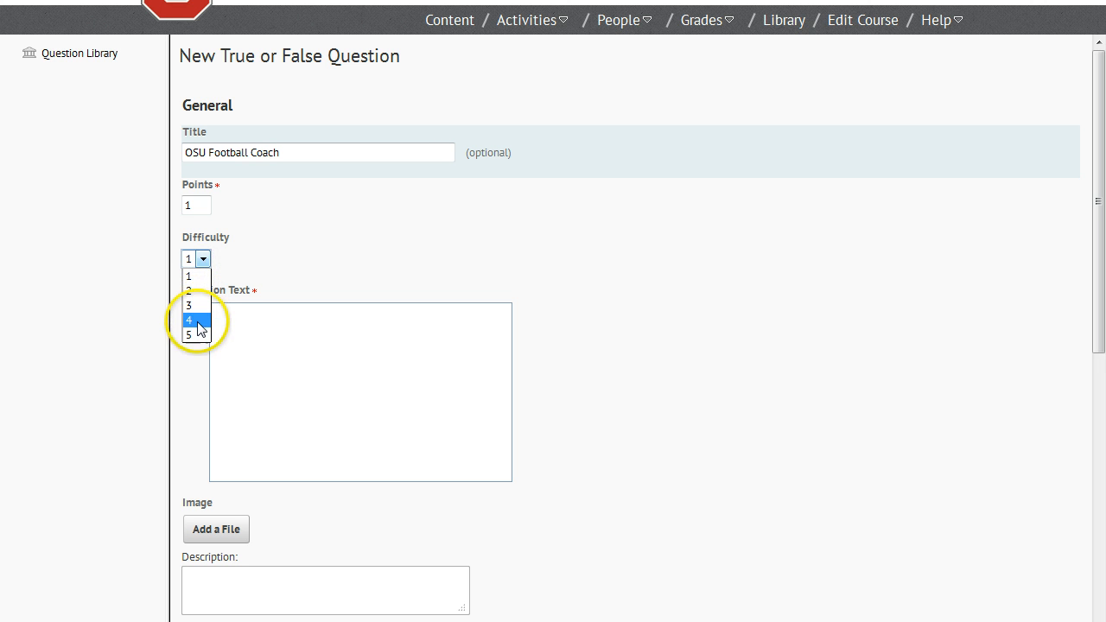
click(252, 259)
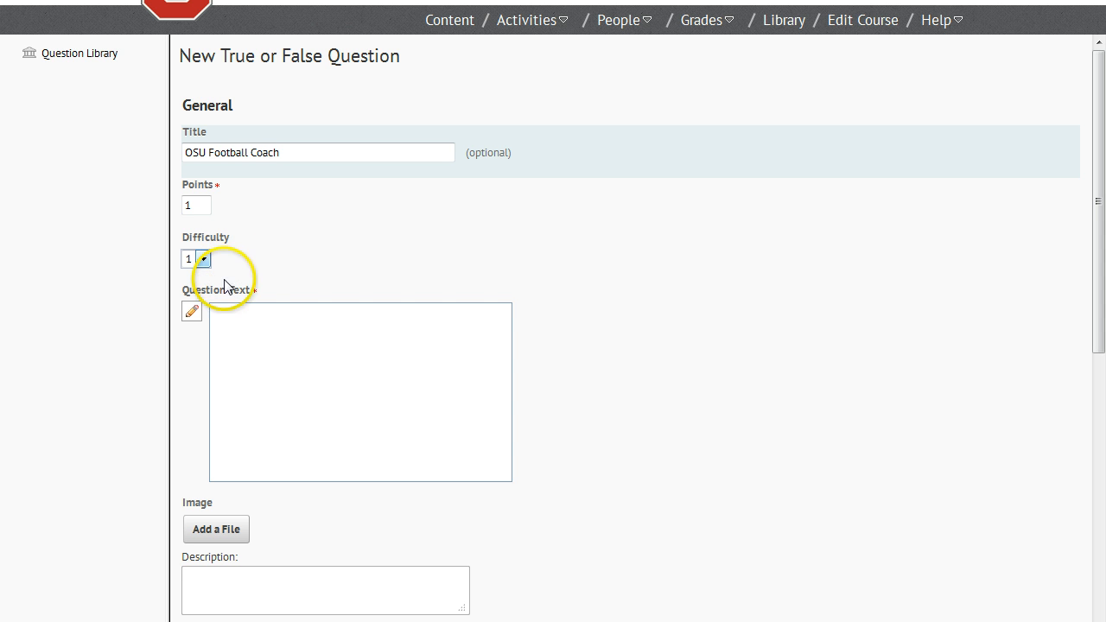
click(277, 385)
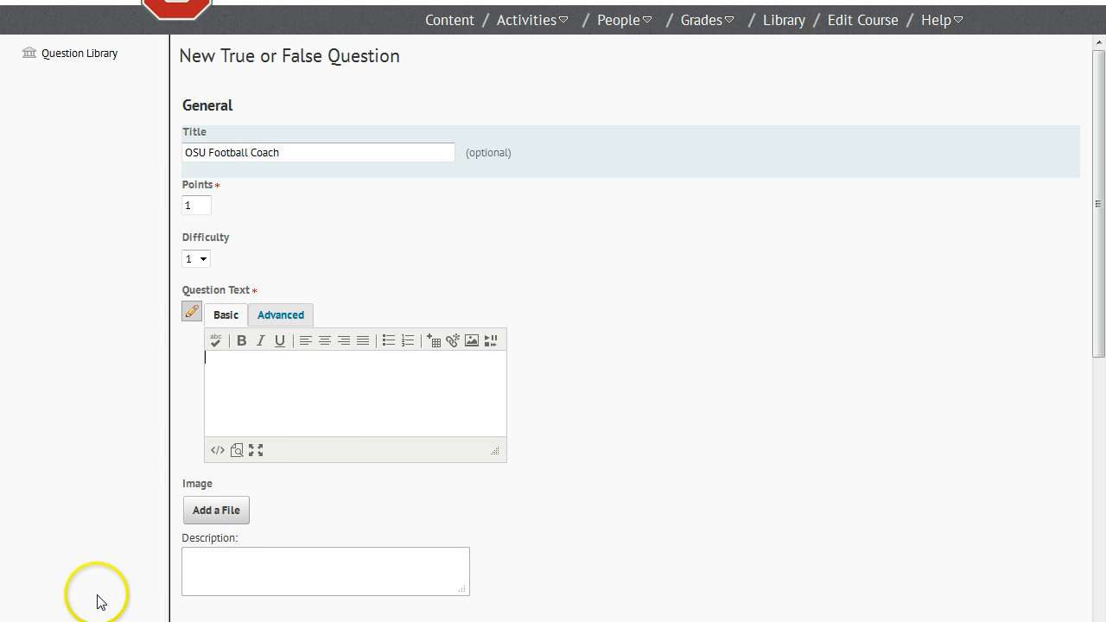
text(Urban Meyer is the new OSU football coach.)
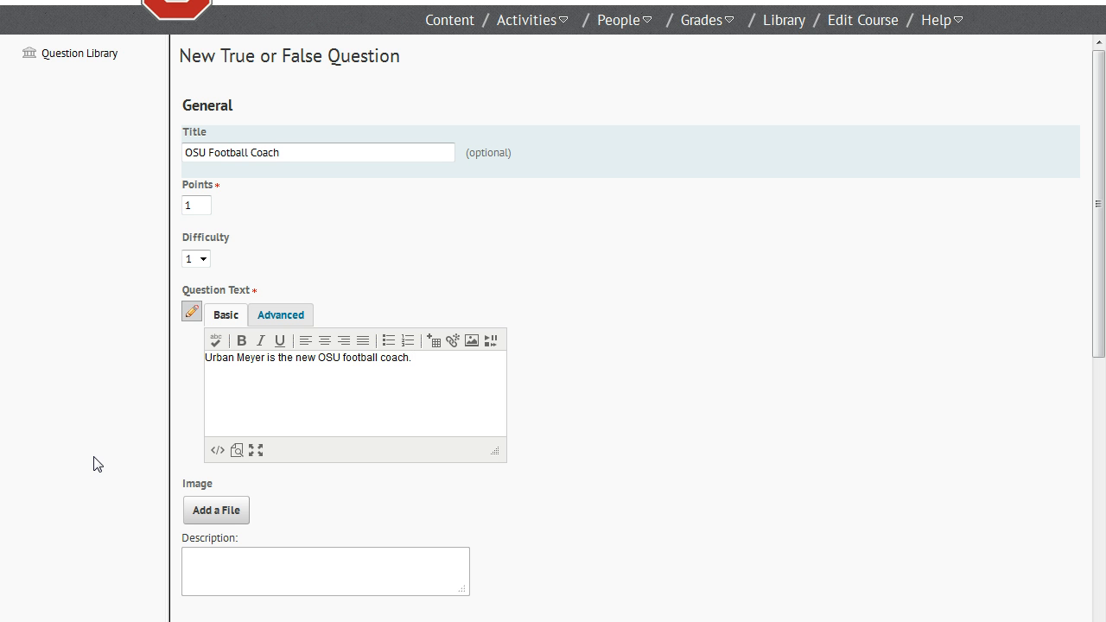
Attach the image urban.jpg from the Pictures library to the question.
click(85, 451)
click(82, 459)
click(197, 513)
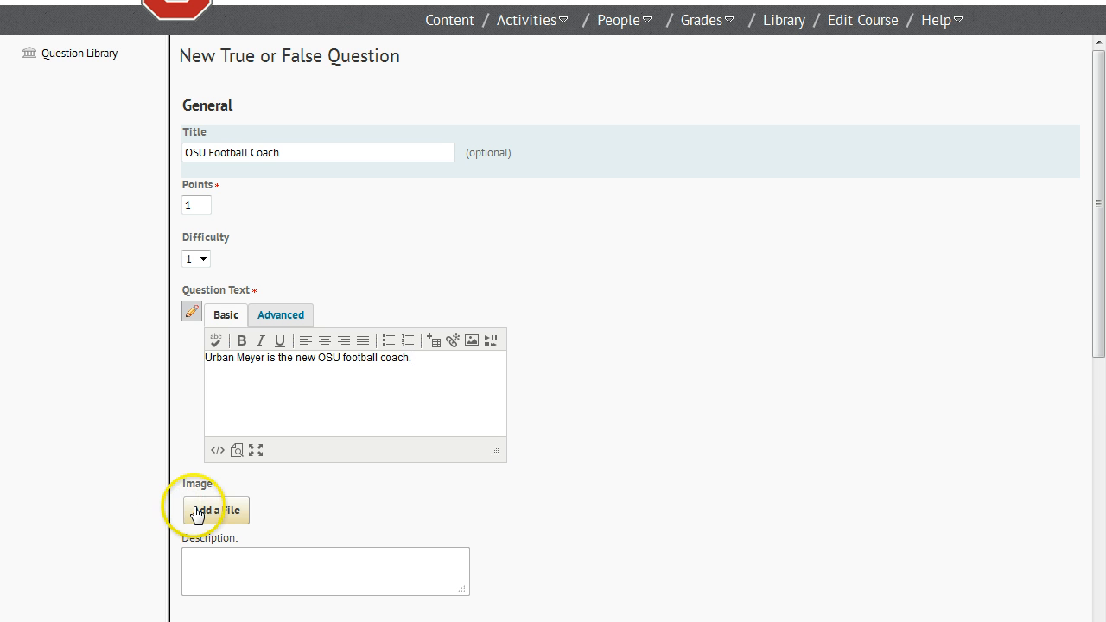
click(69, 563)
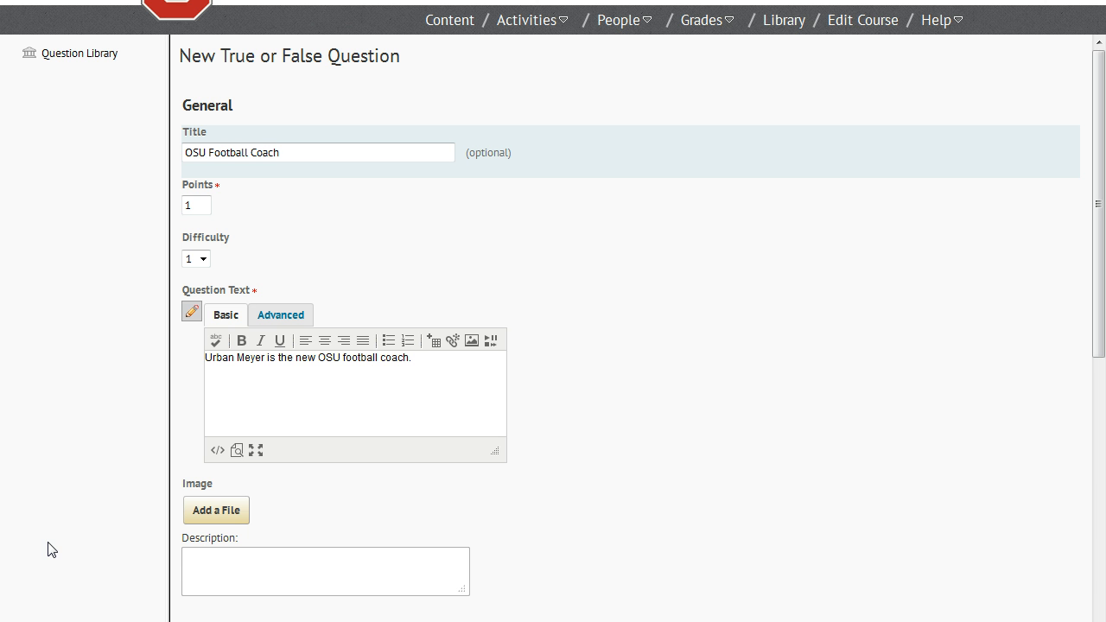
click(200, 509)
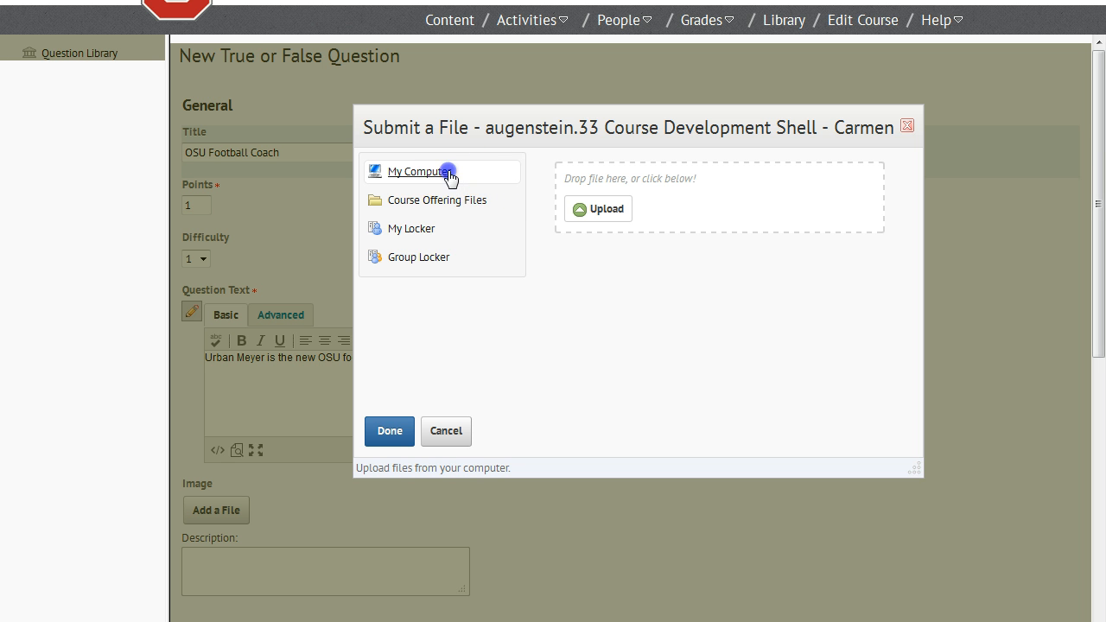
click(593, 213)
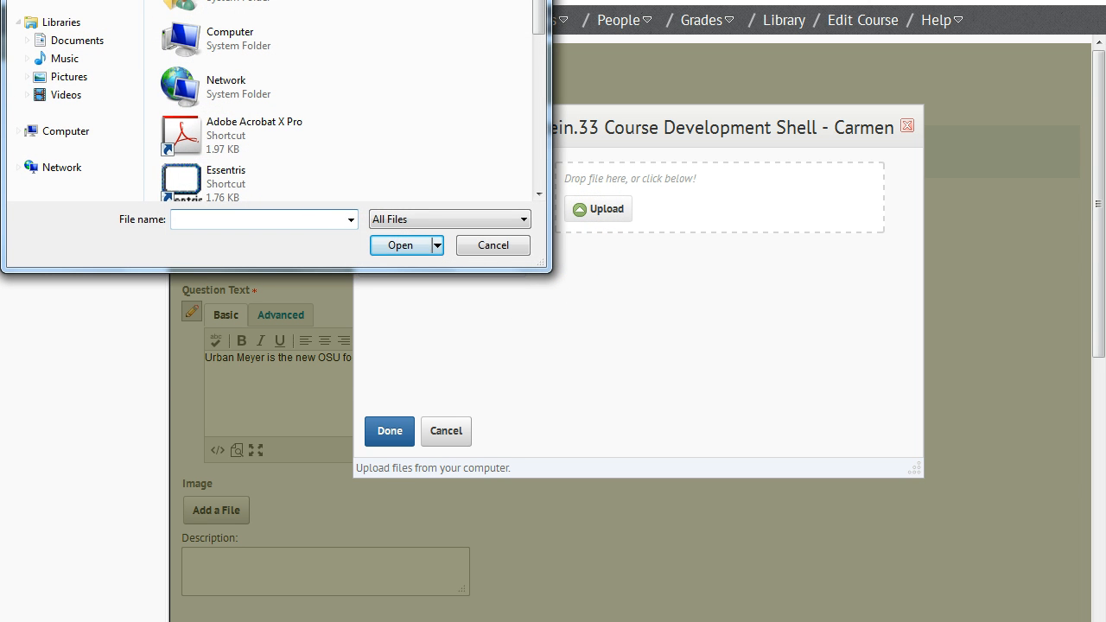
drag(121, 0, 172, 2)
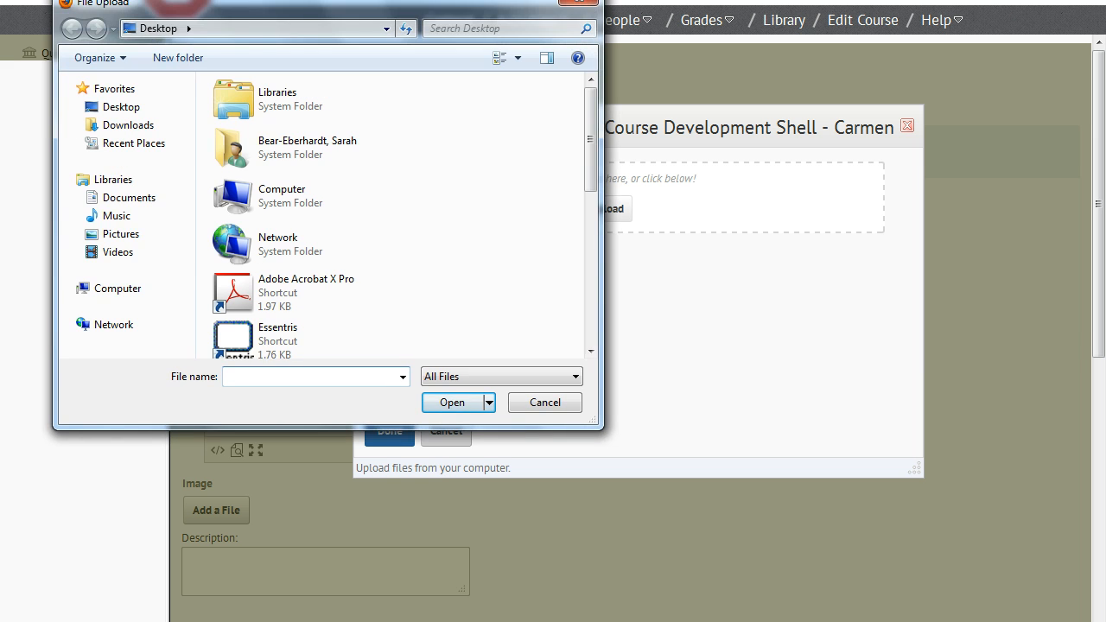
click(132, 241)
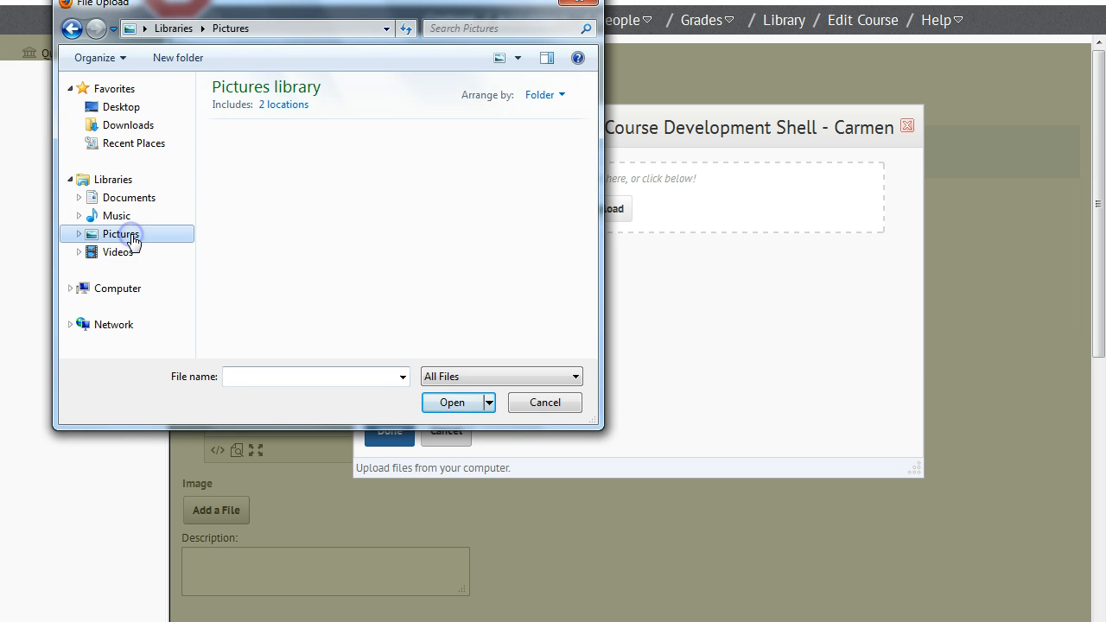
double_click(454, 261)
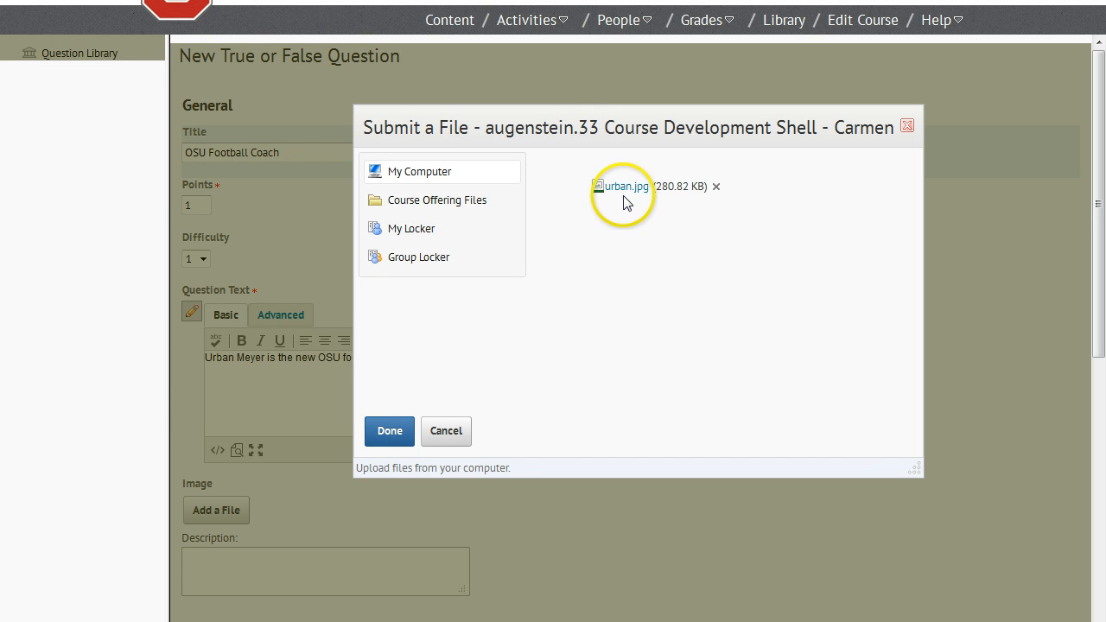
click(402, 430)
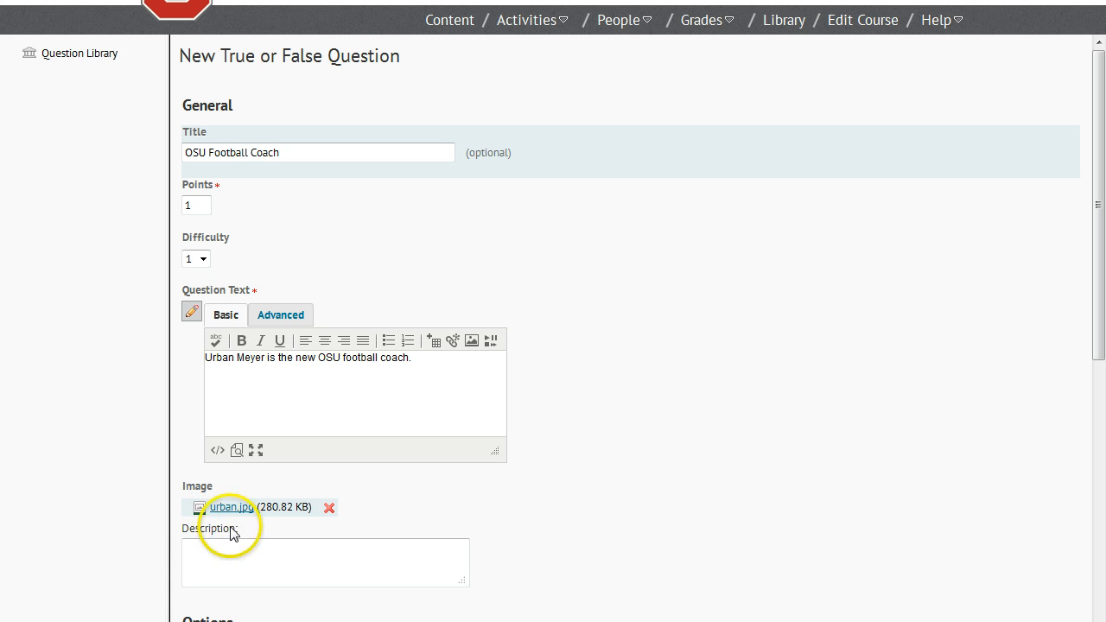
Enter the image description "Picture of Urban Meyer.".
click(275, 557)
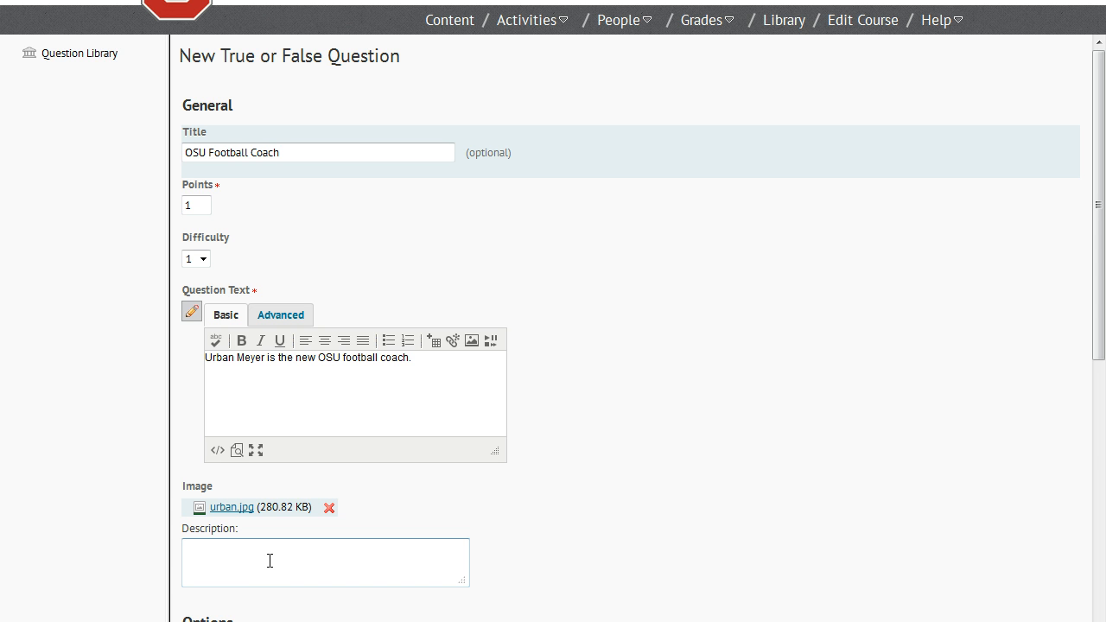
click(206, 558)
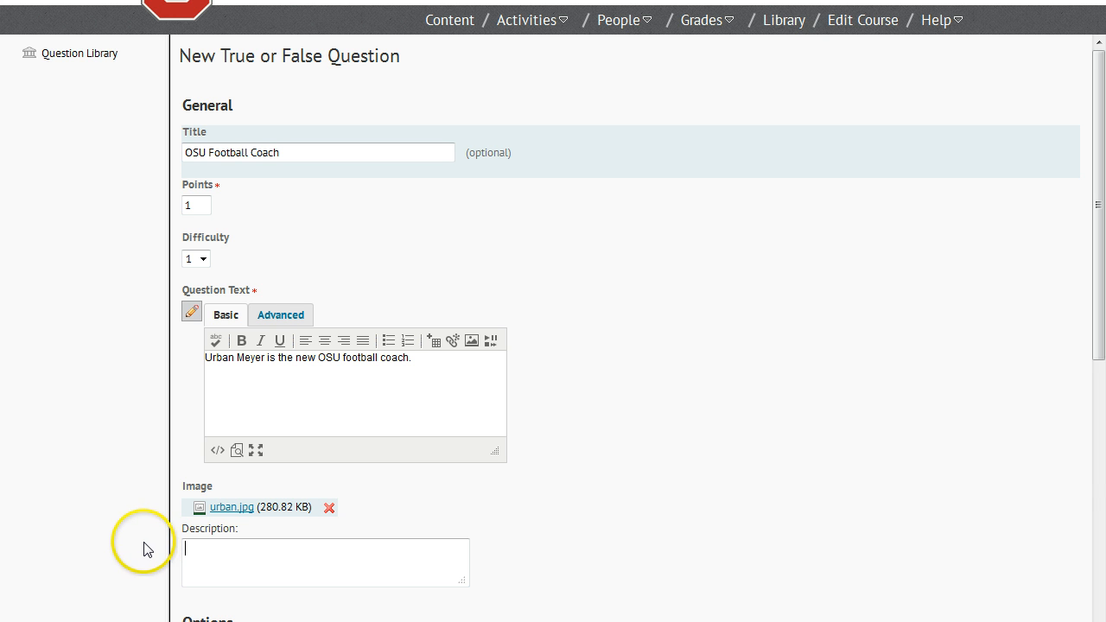
text(Picture of Urban Meyer.)
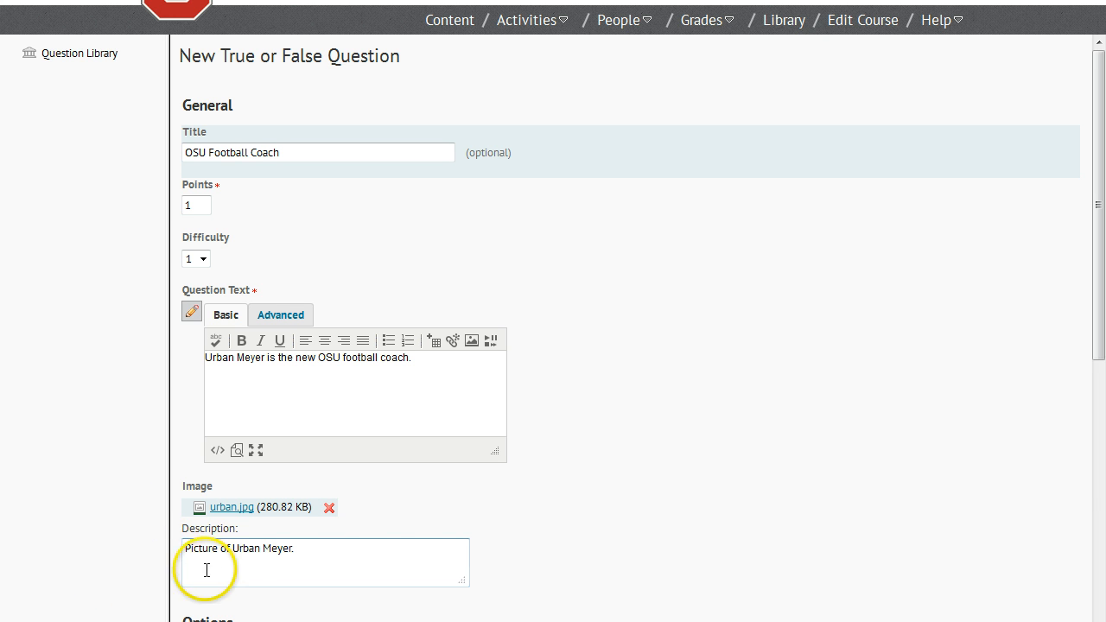
click(541, 519)
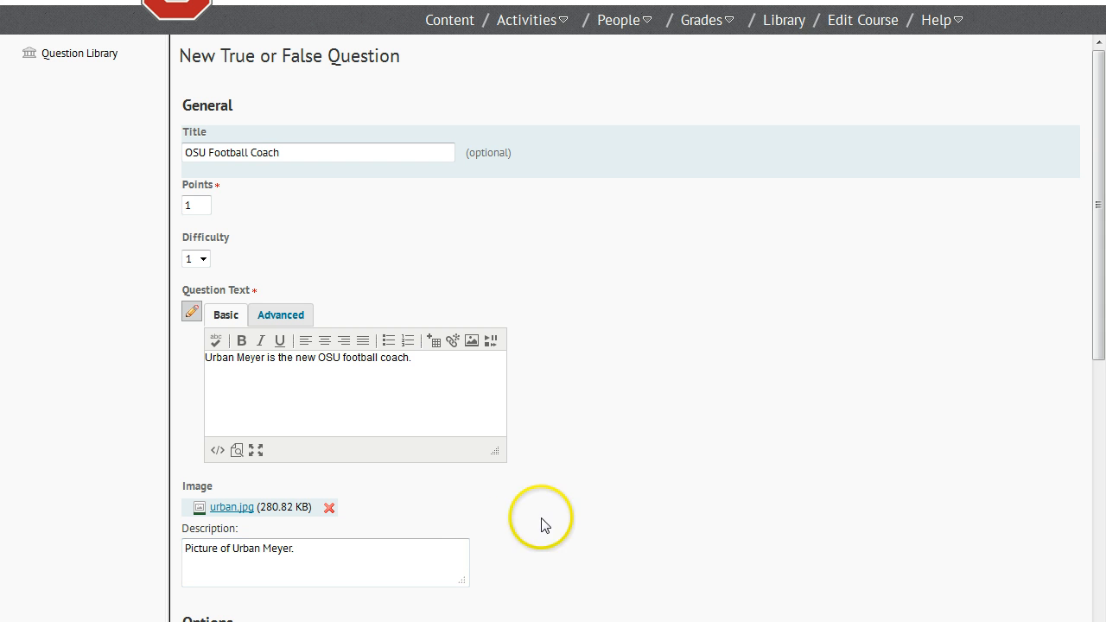
Set the answer enumeration to lowercase letters (a, b, c, d, e, f, ...).
scroll(557, 531, down, 2)
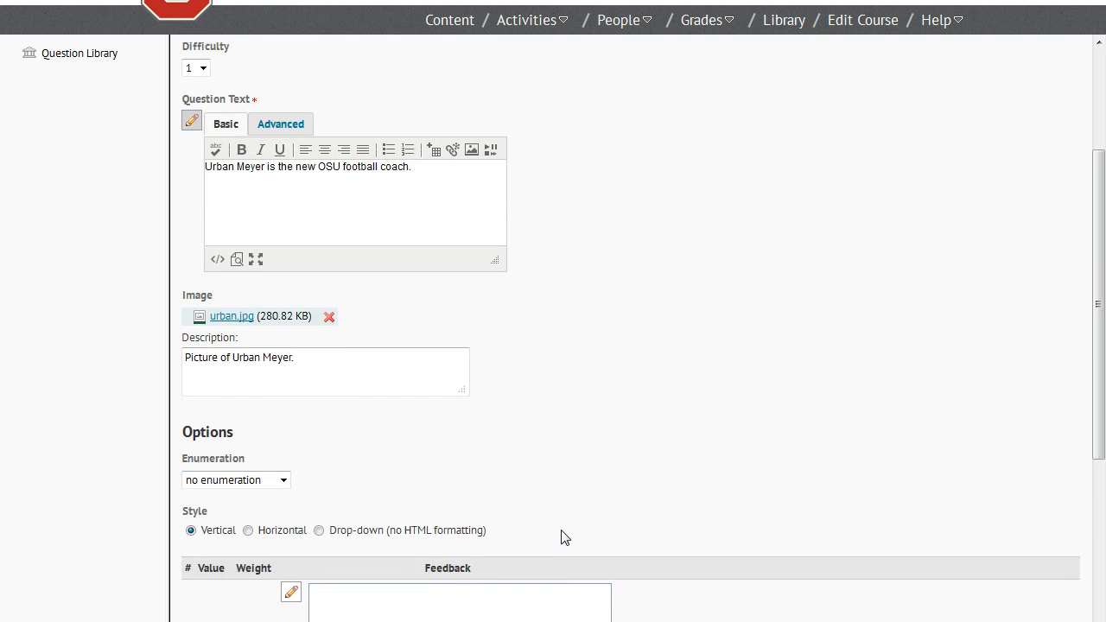
scroll(560, 538, down, 5)
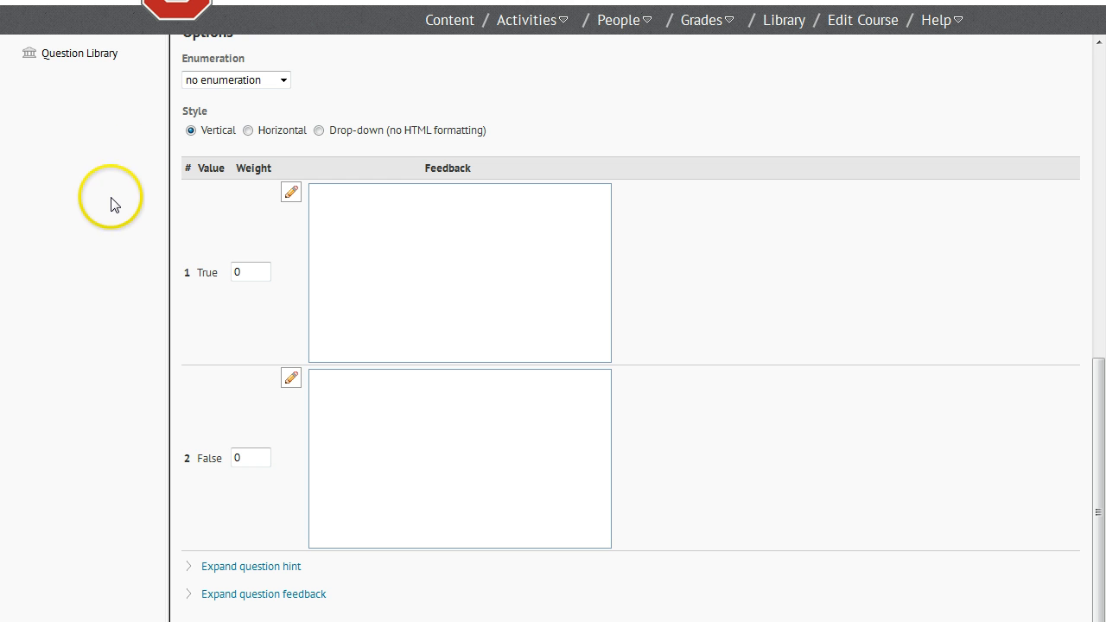
click(284, 80)
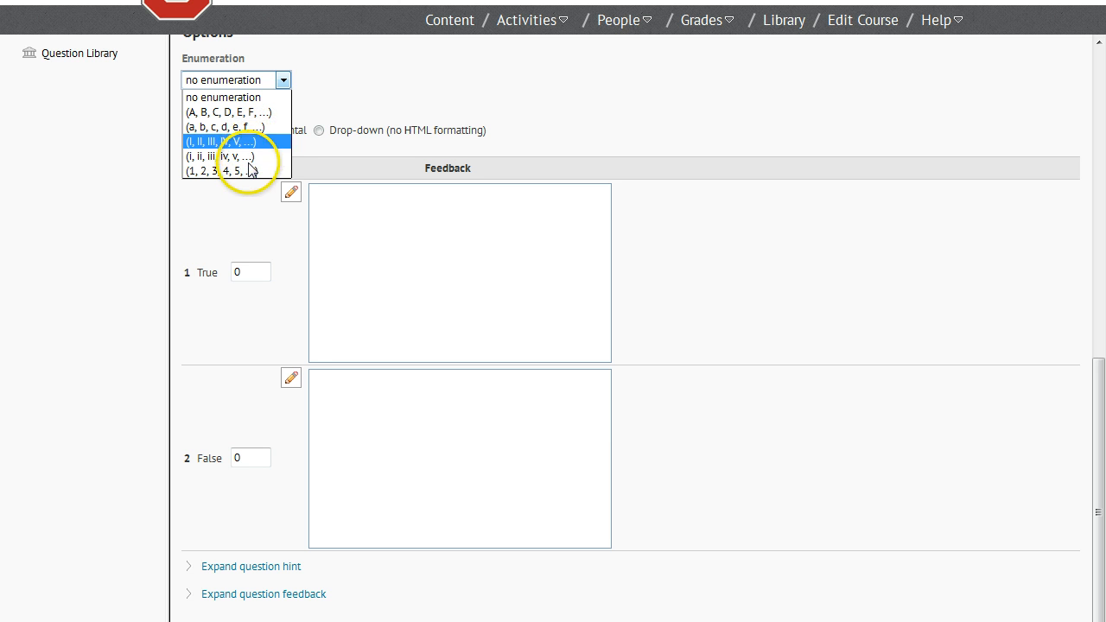
click(233, 127)
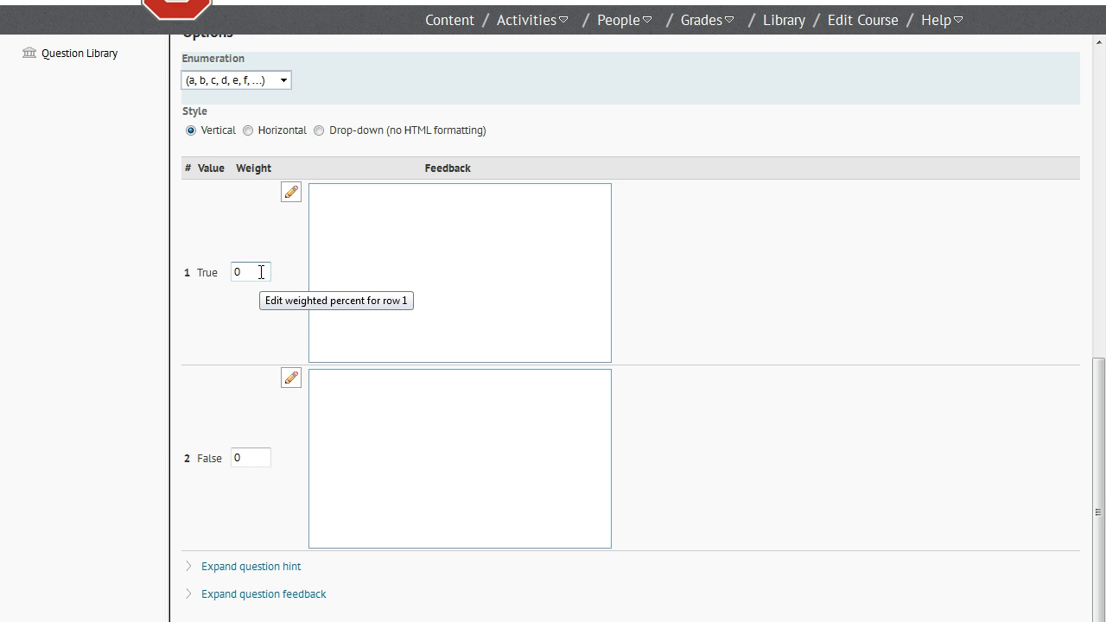
Set the weight of the True answer to 100.
drag(260, 272, 216, 227)
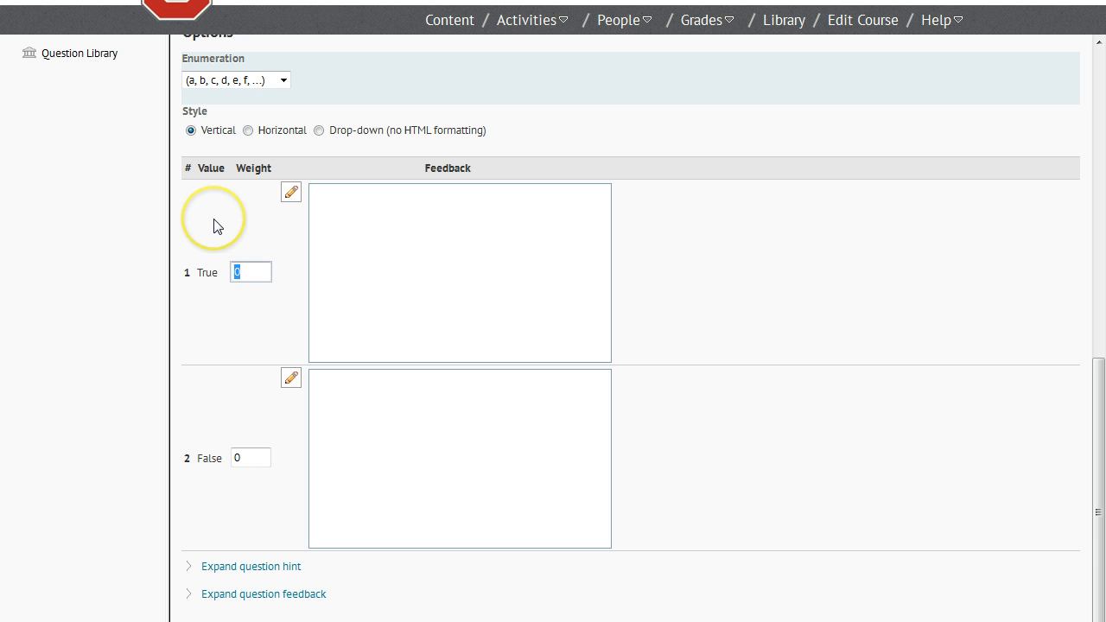
text(100)
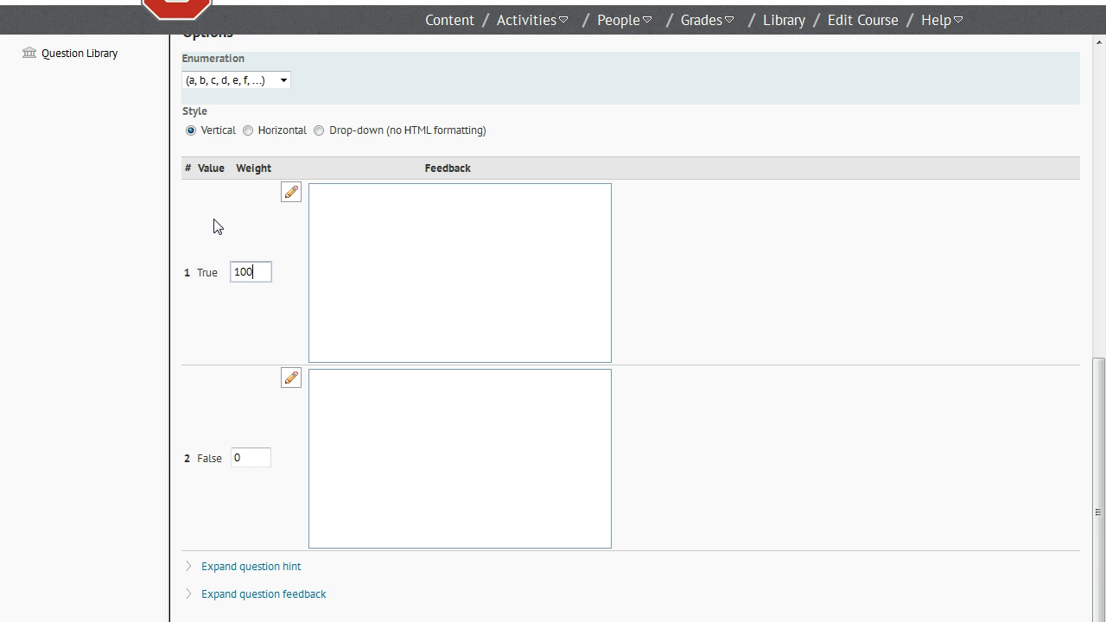
click(227, 231)
click(256, 459)
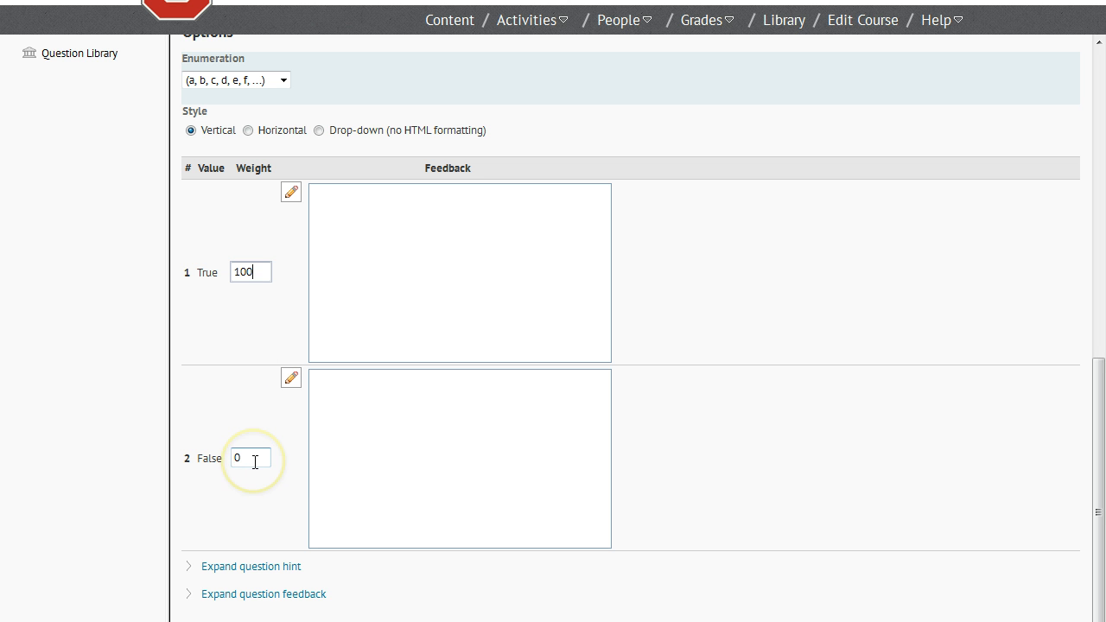
Write feedback "Wonderful!" for True, and for False a note that Urban Meyer is OSU's new head coach, citing textbook page XXXXX.
click(389, 288)
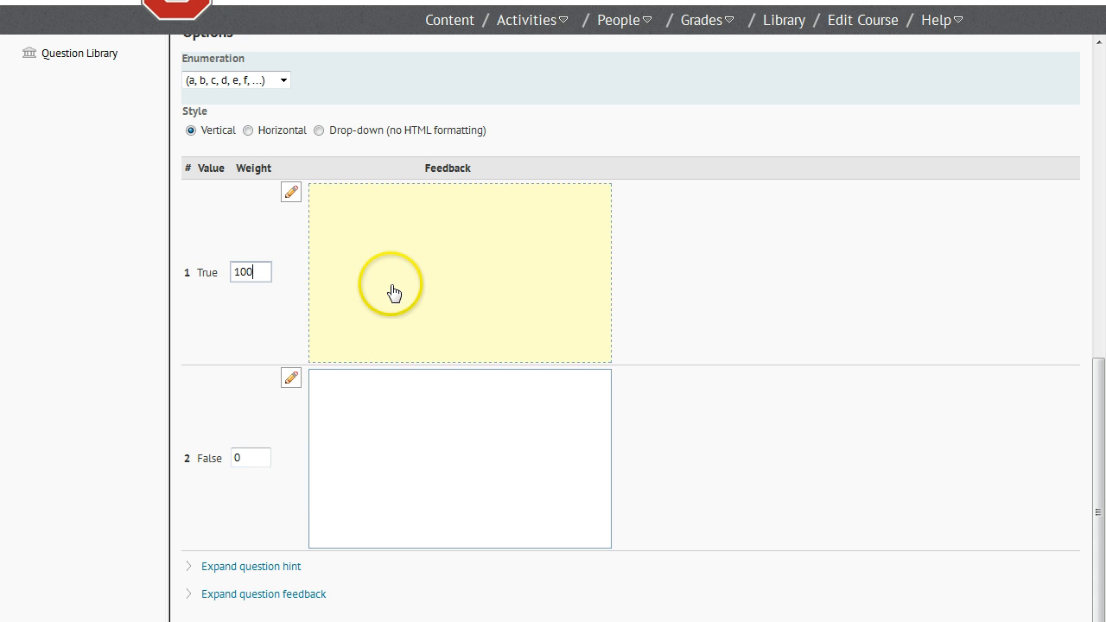
click(386, 313)
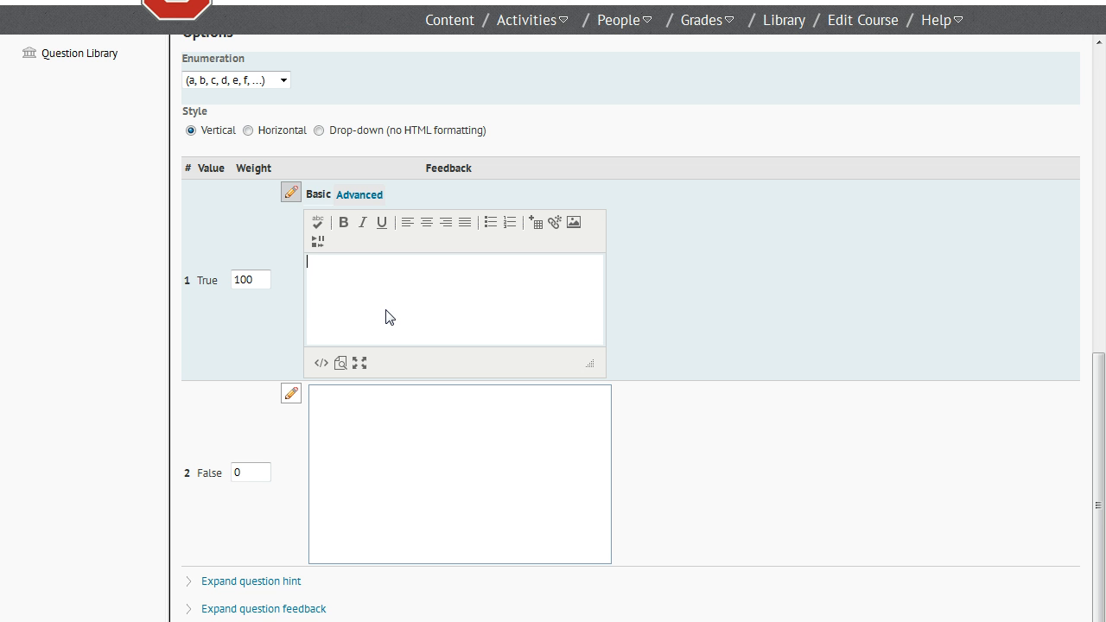
click(385, 319)
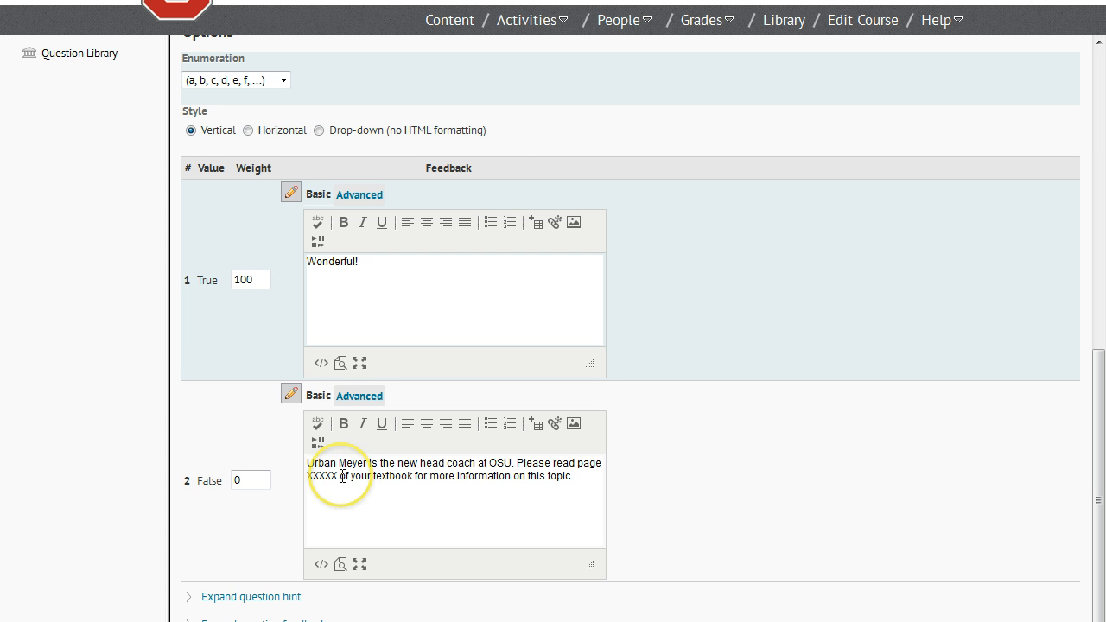
click(530, 505)
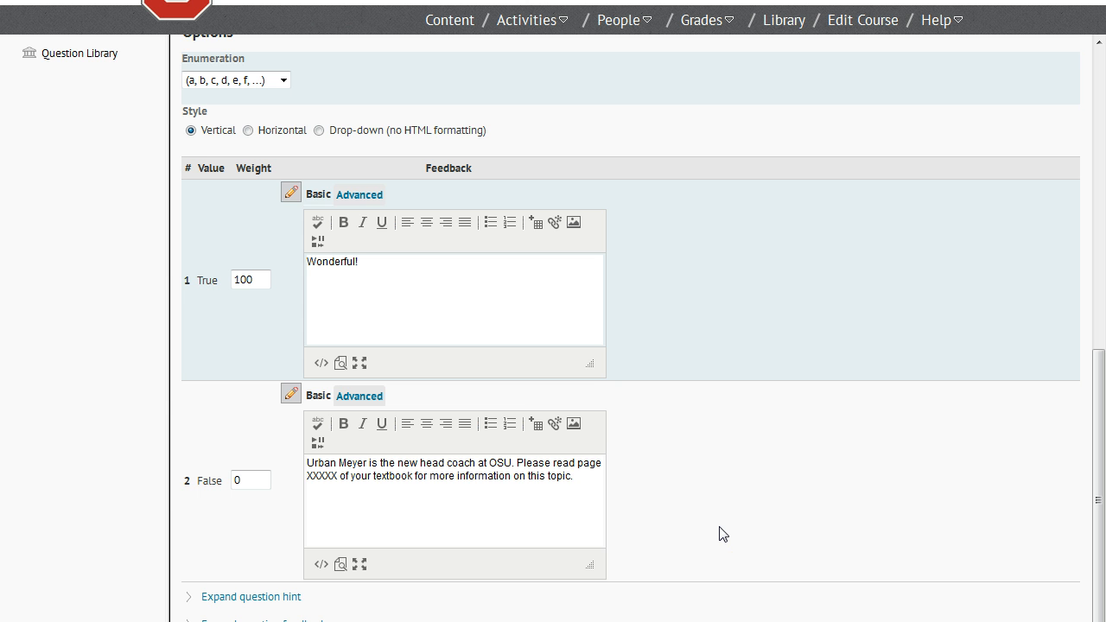
Save the new true or false question.
scroll(721, 533, down, 1)
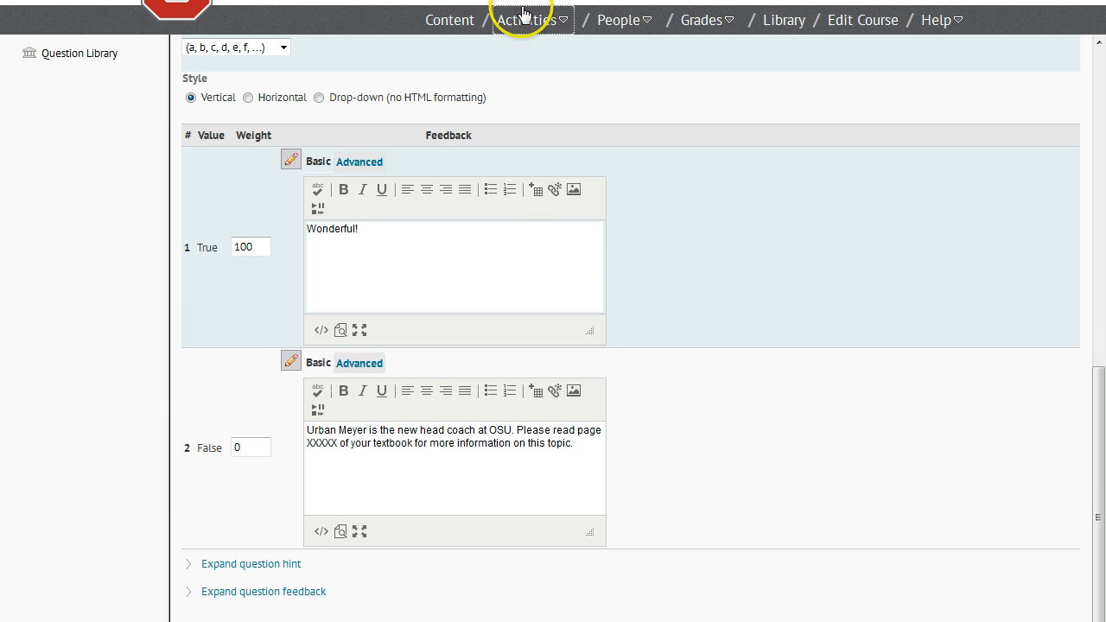
scroll(515, 7, down, 2)
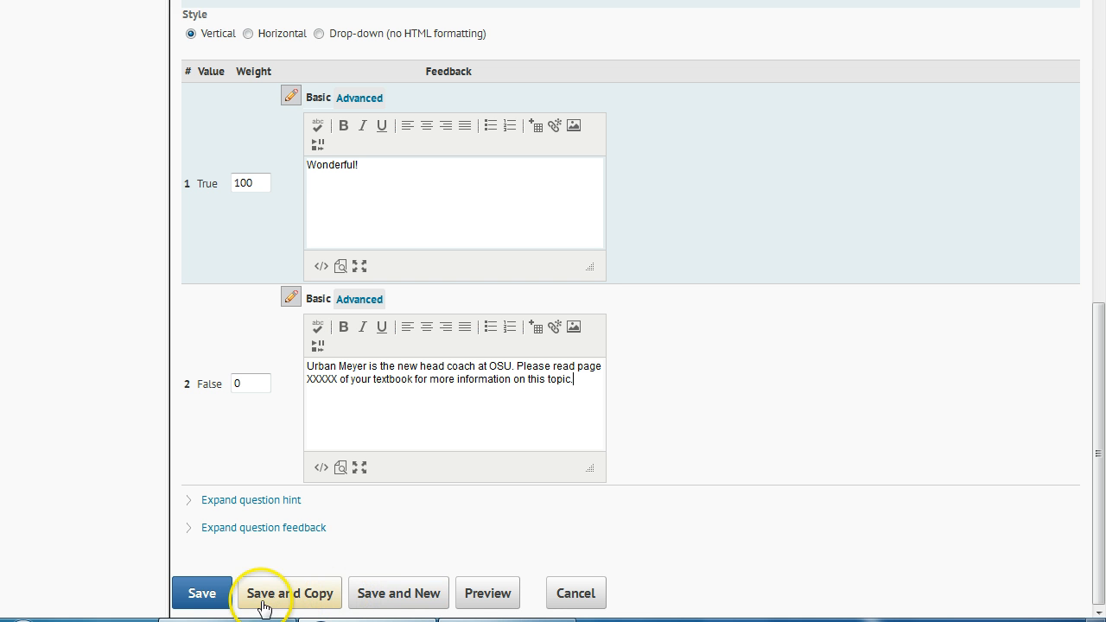
click(204, 594)
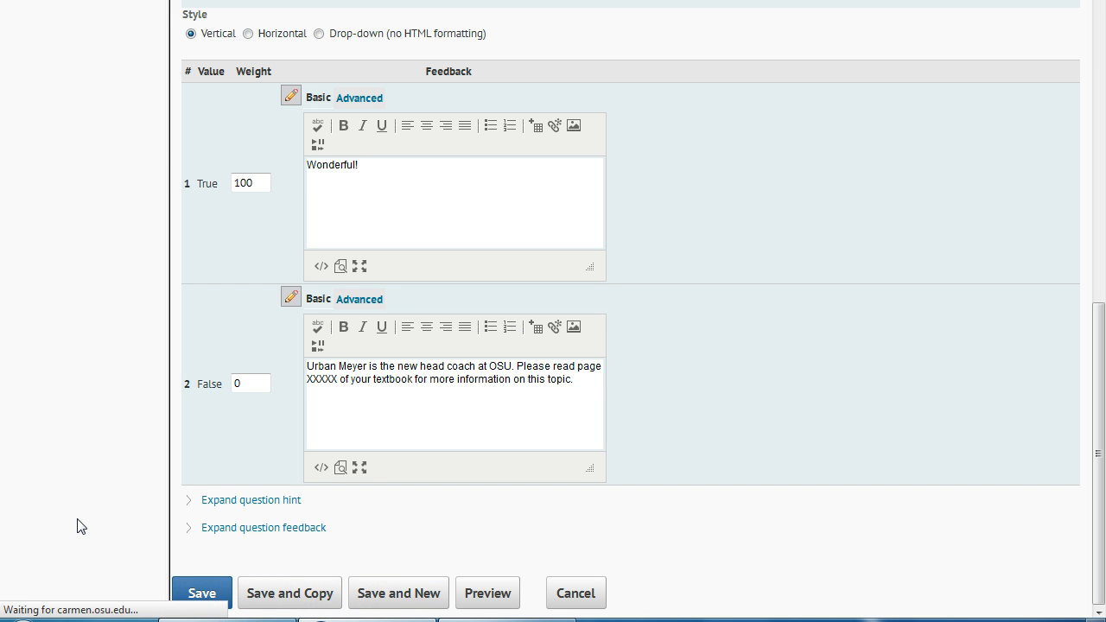